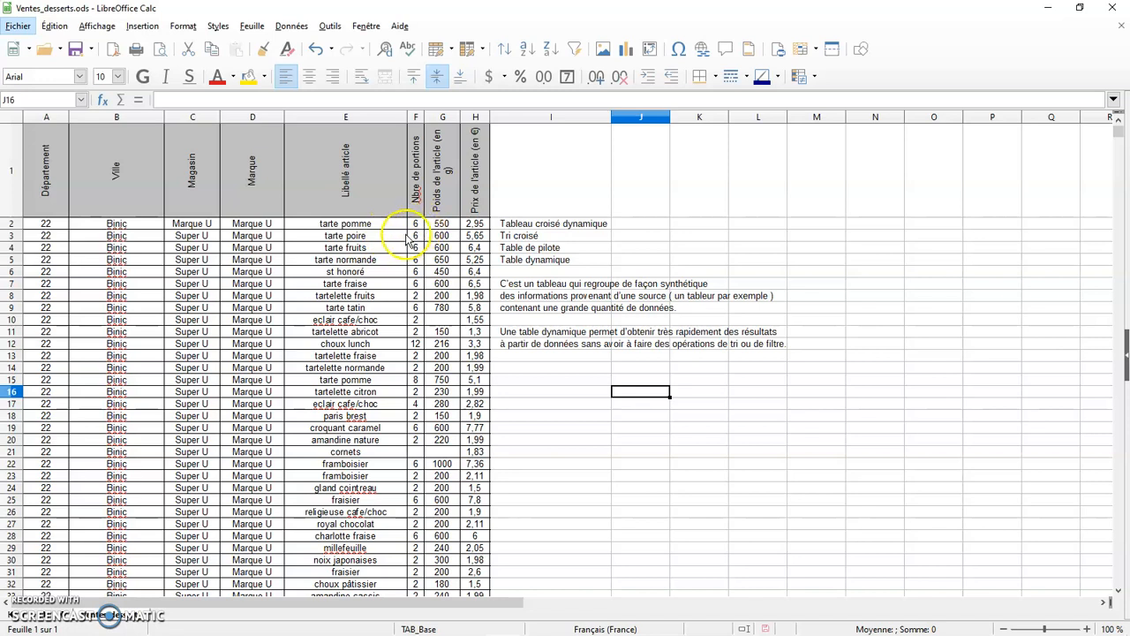
Create a conditional format for the article labels in E2:E1972 with the formula condition SI(F2=6).
click(383, 229)
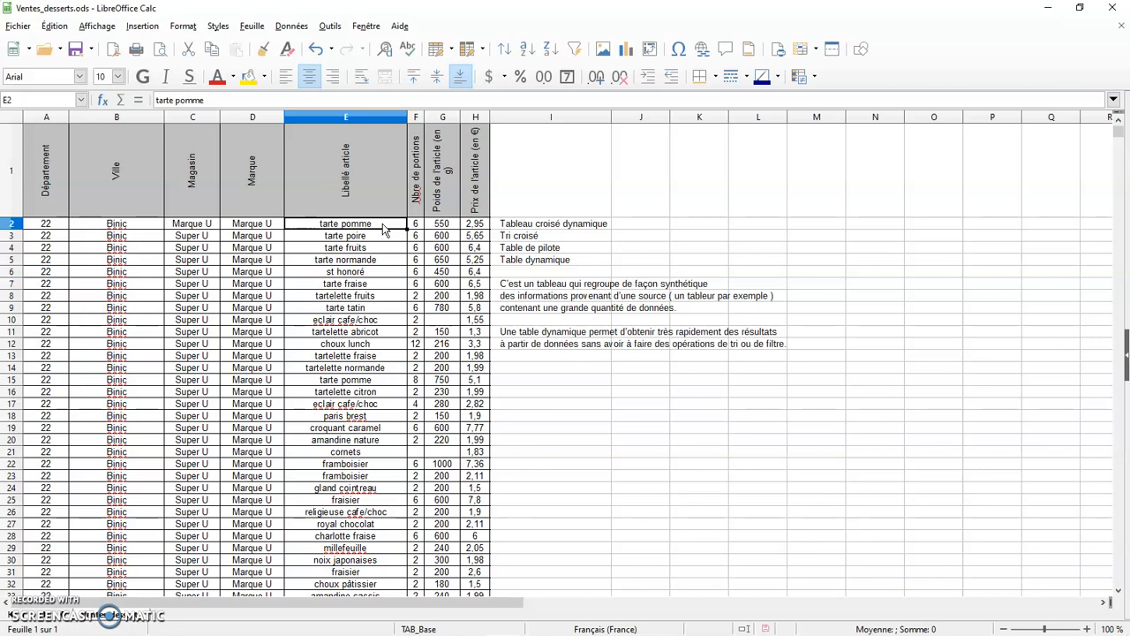
drag(383, 229, 379, 463)
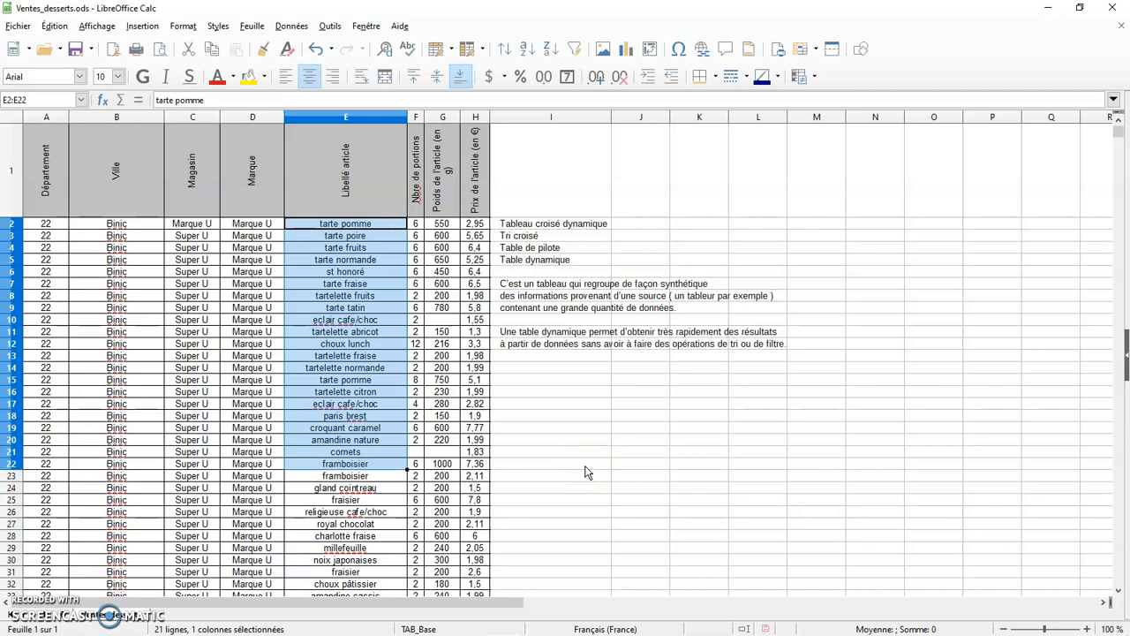
key(ctrl+shift+Down)
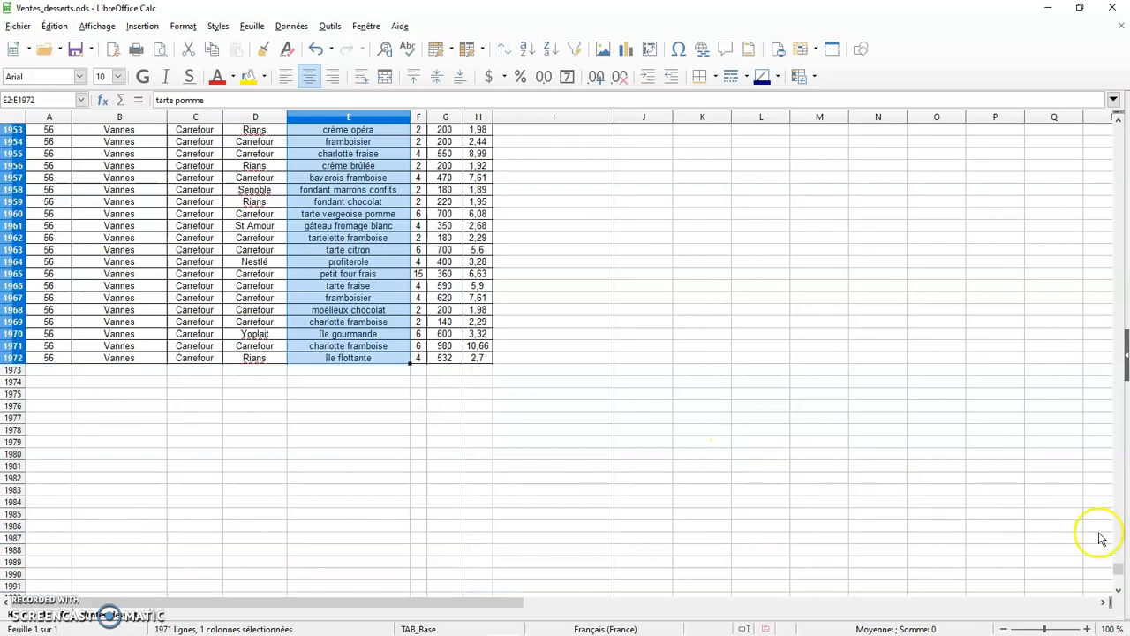
drag(1118, 569, 1121, 127)
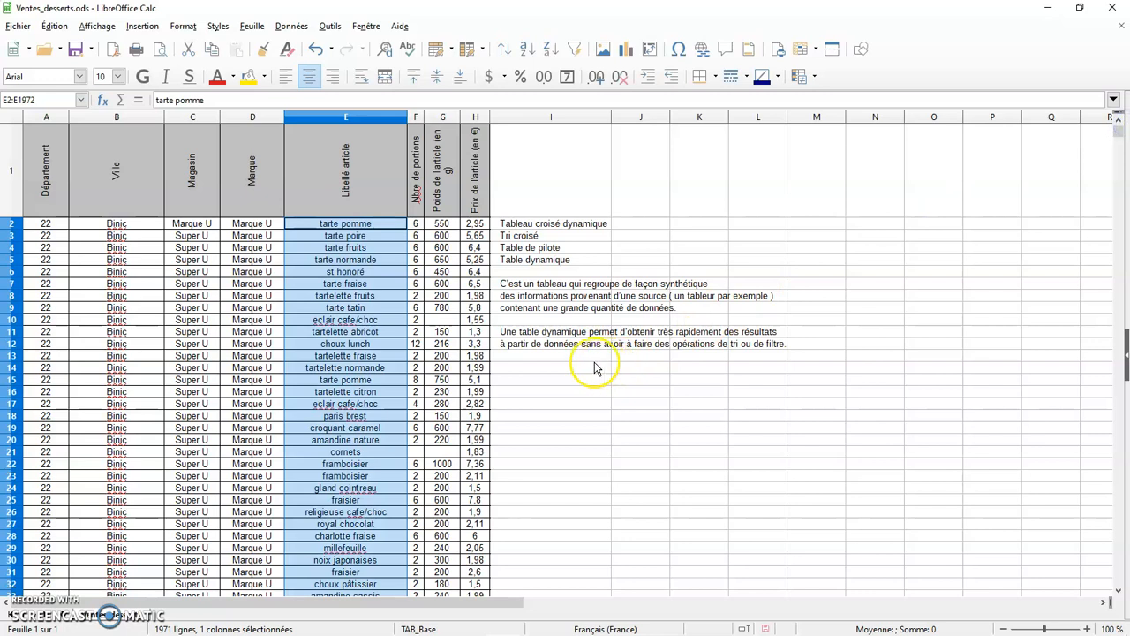
click(183, 25)
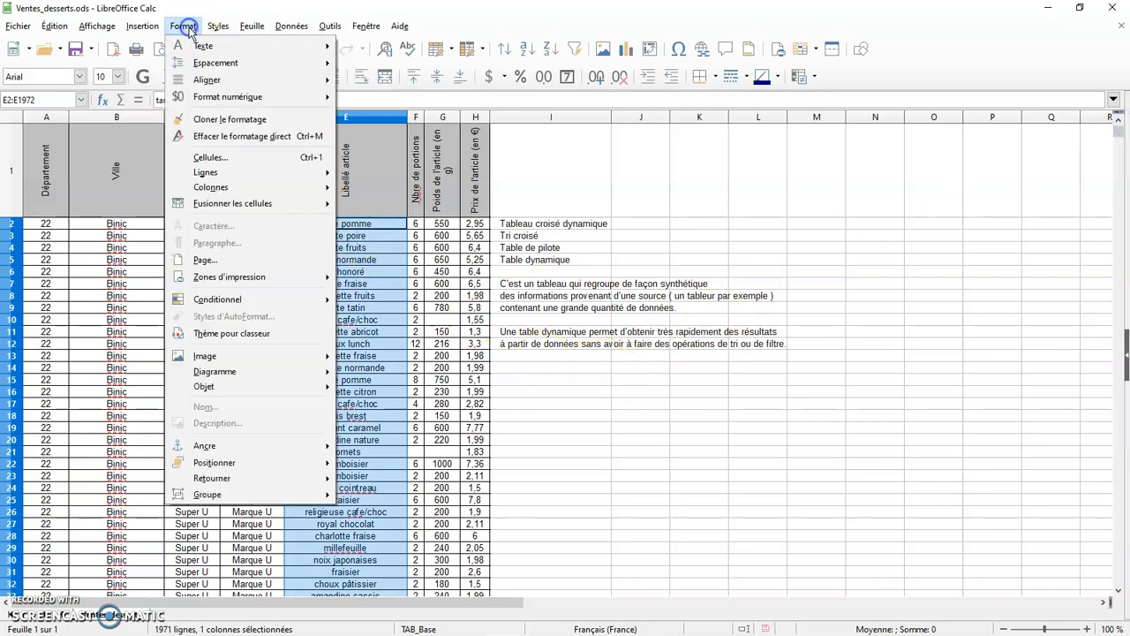
mouse_move(235, 300)
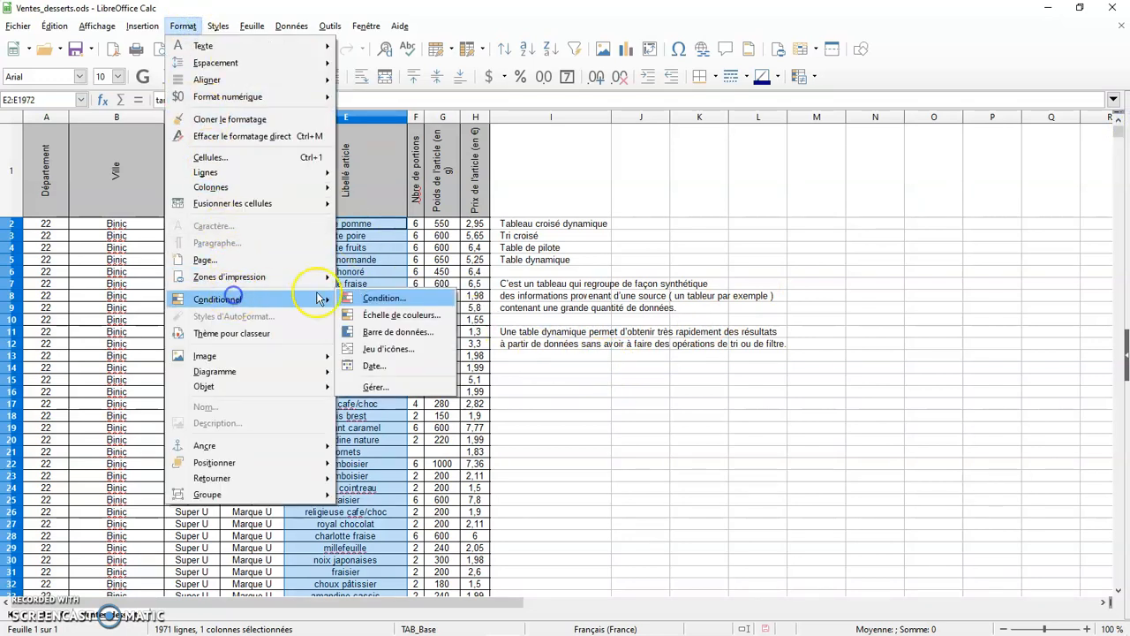
click(380, 300)
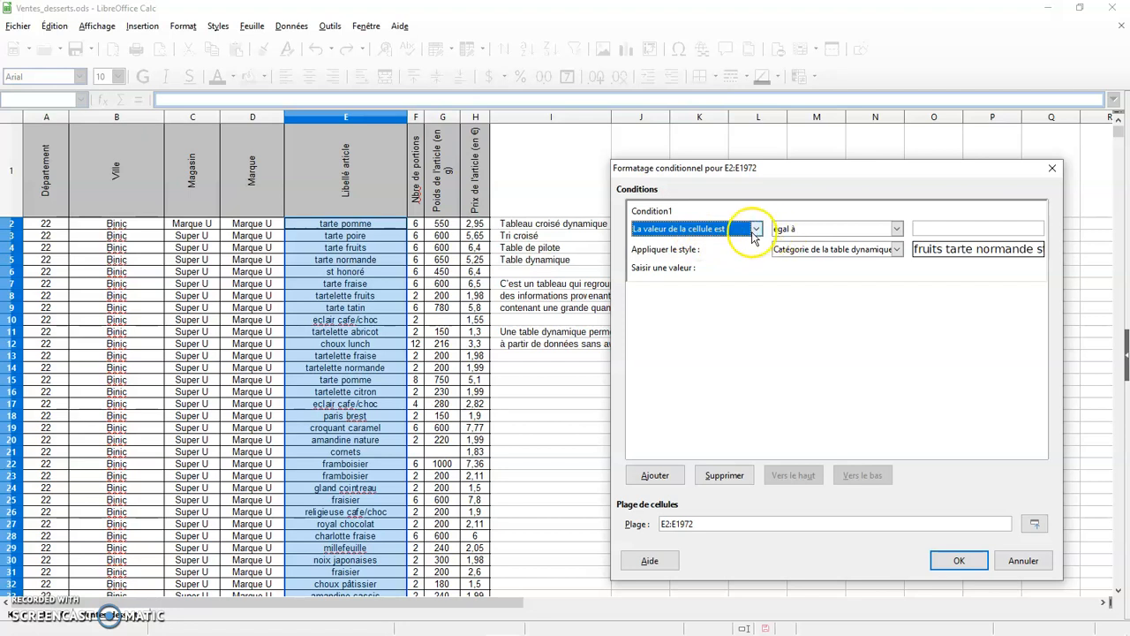
click(758, 230)
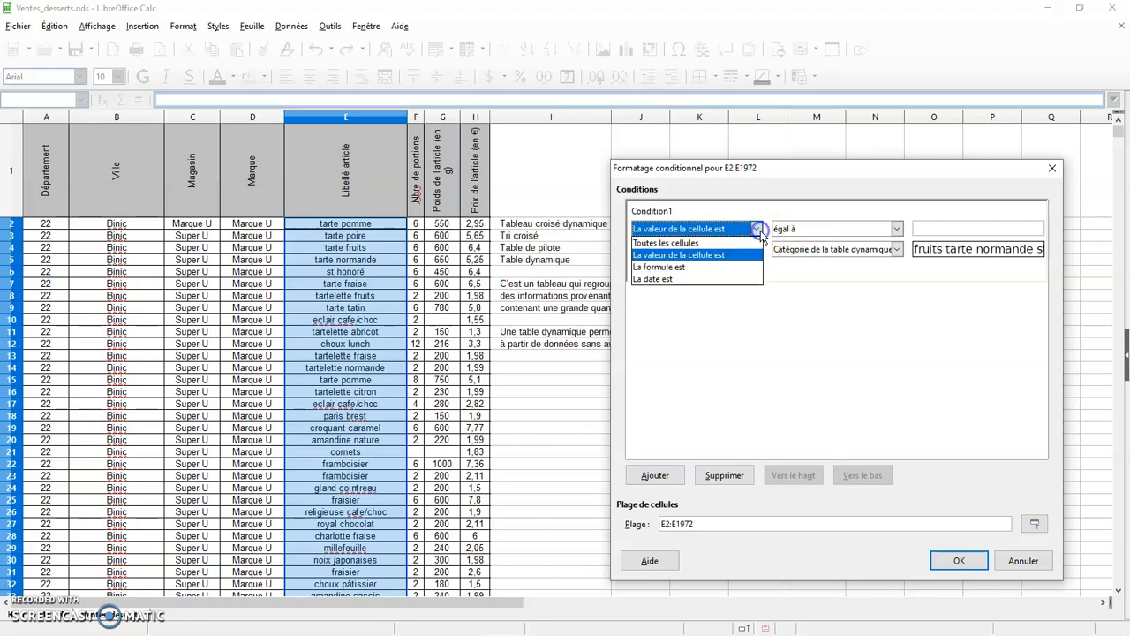
click(680, 267)
click(793, 231)
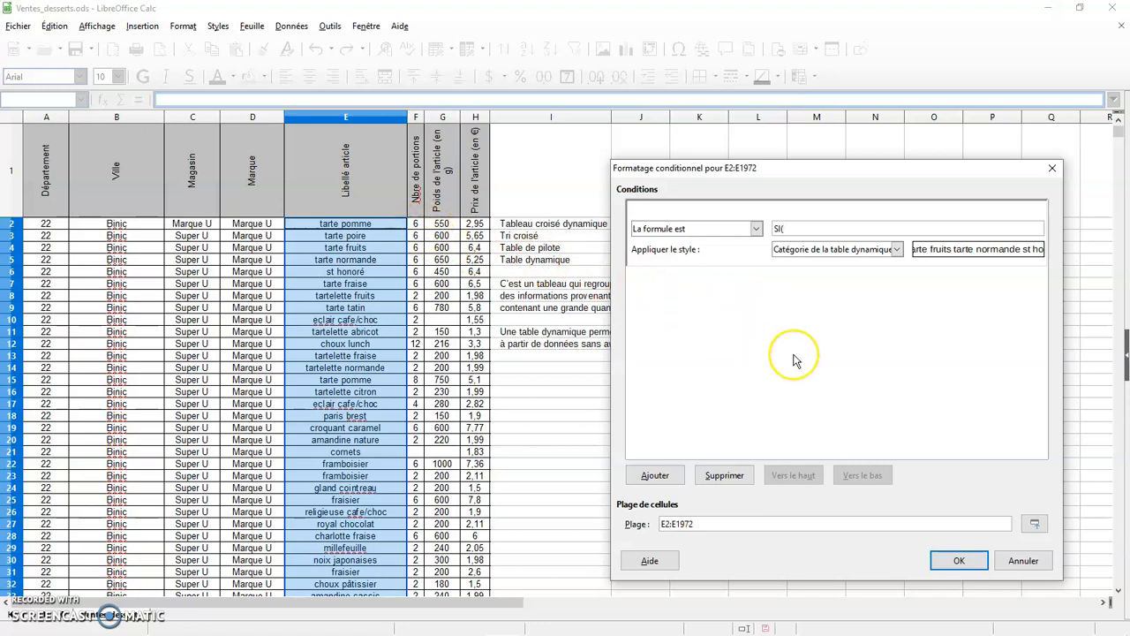
text(F2=6)
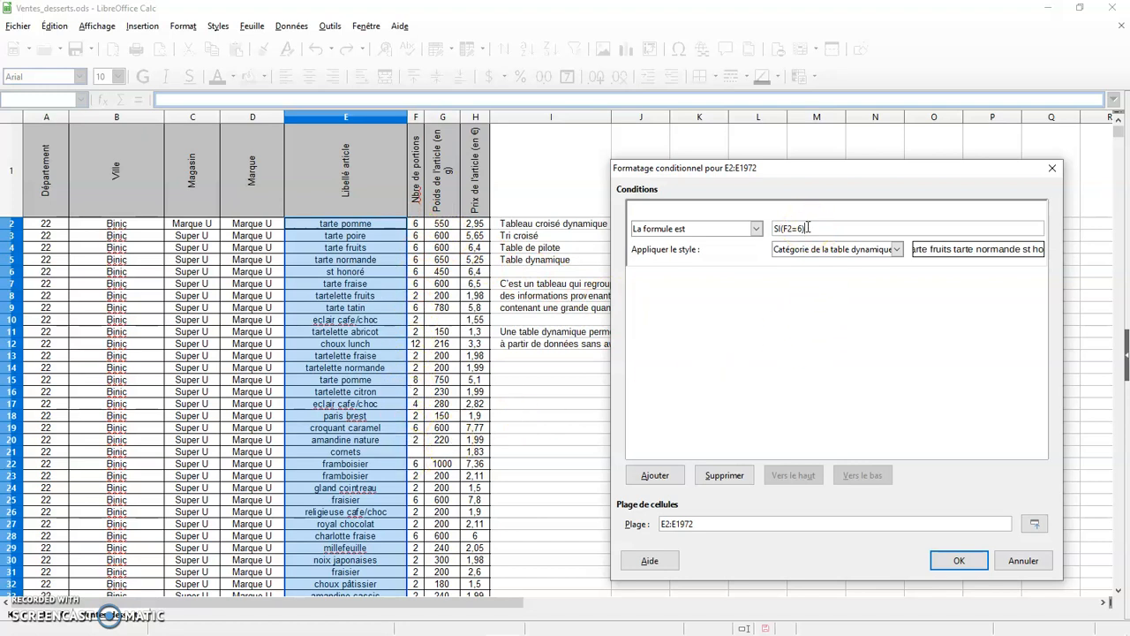
Assign the style Mon style "Tarte pomme" to the condition and apply the conditional format.
click(893, 249)
click(819, 325)
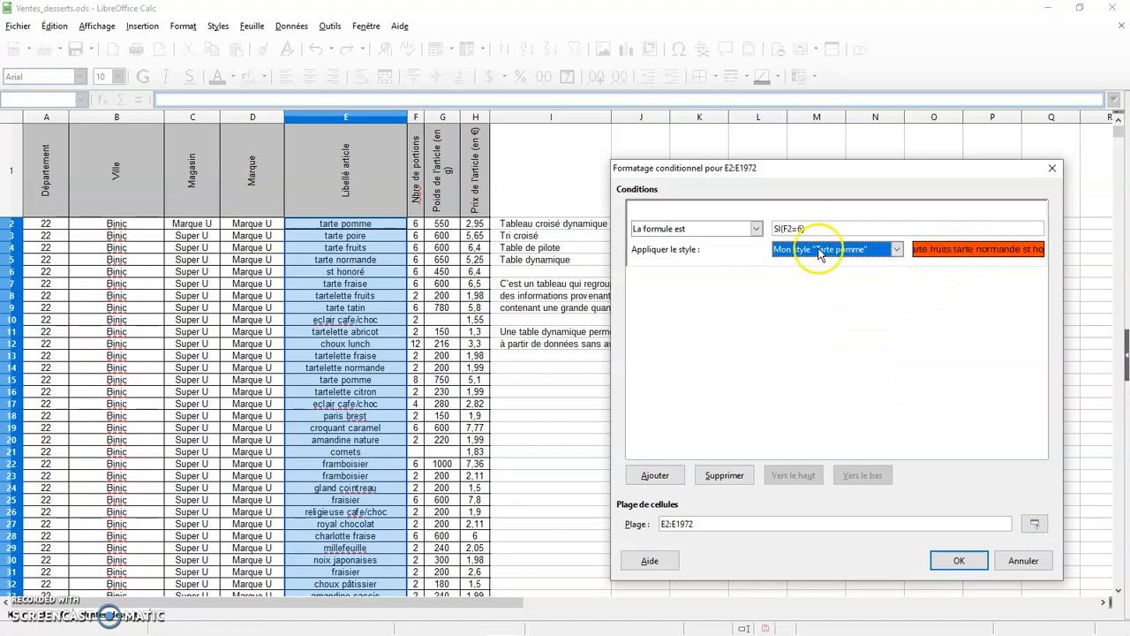
click(896, 250)
click(837, 325)
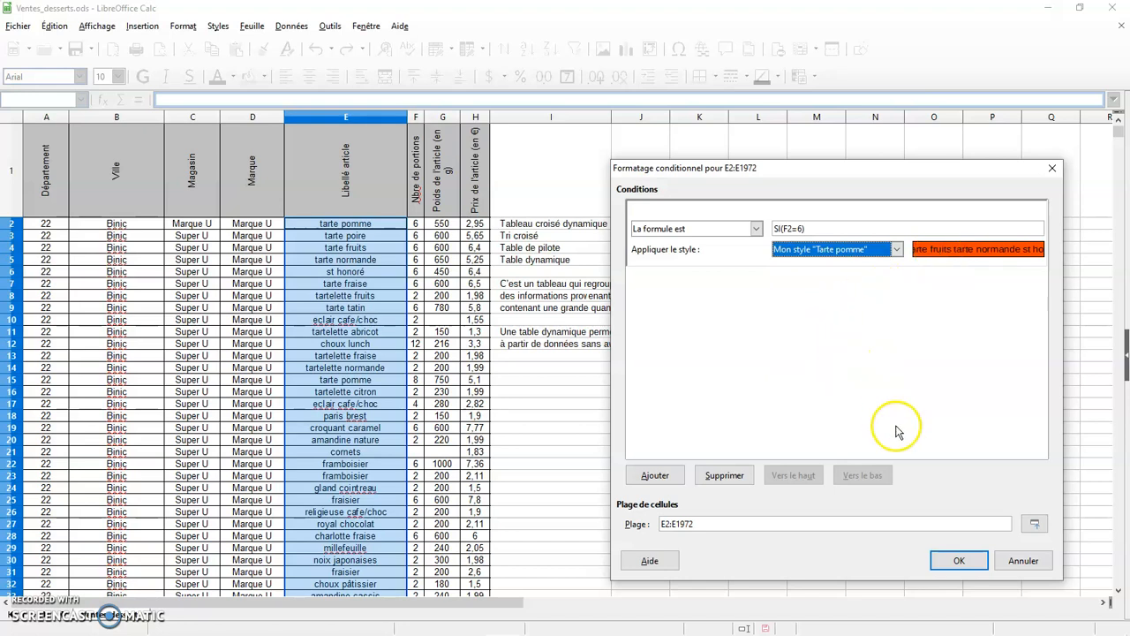
click(953, 560)
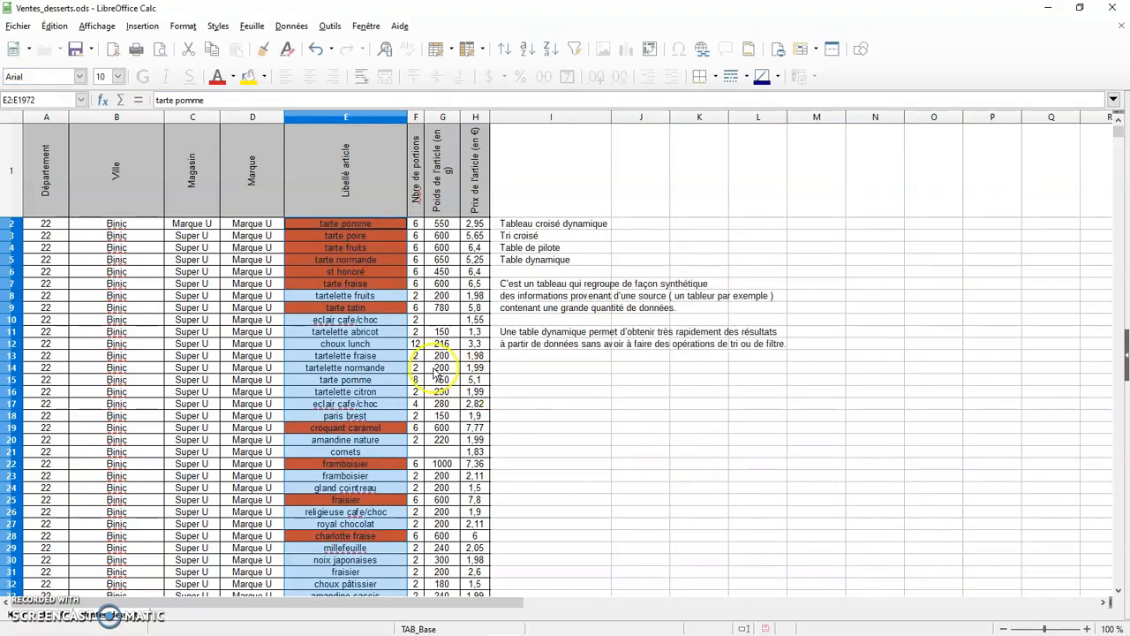
click(440, 367)
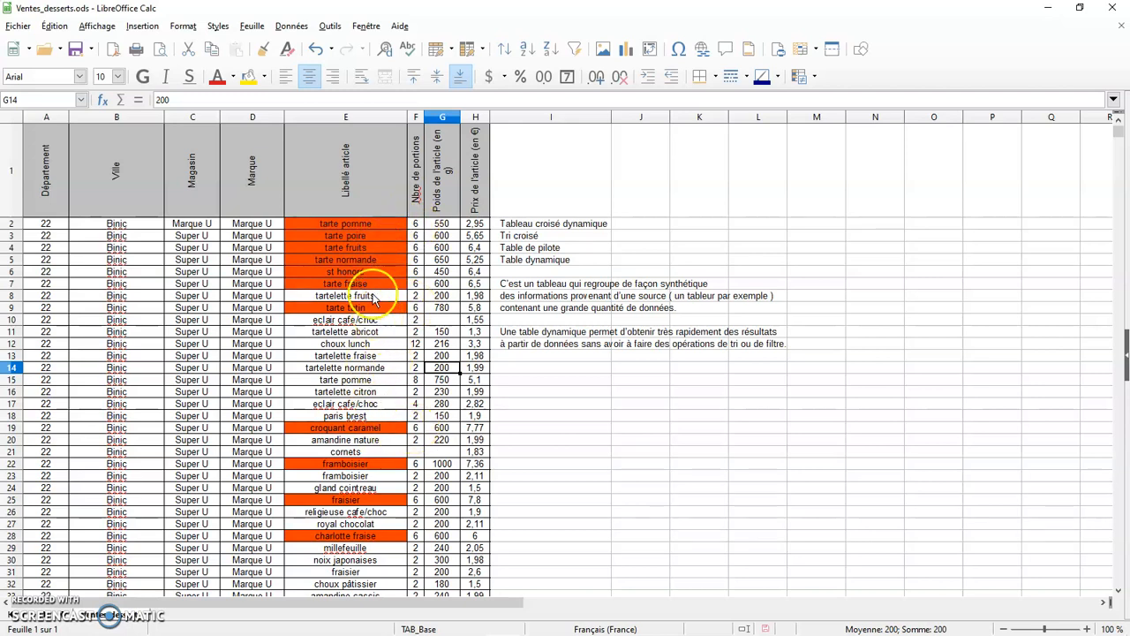
Edit the existing conditional format on E2:E1972, changing its formula to ET(F2=6;G2=600).
click(368, 224)
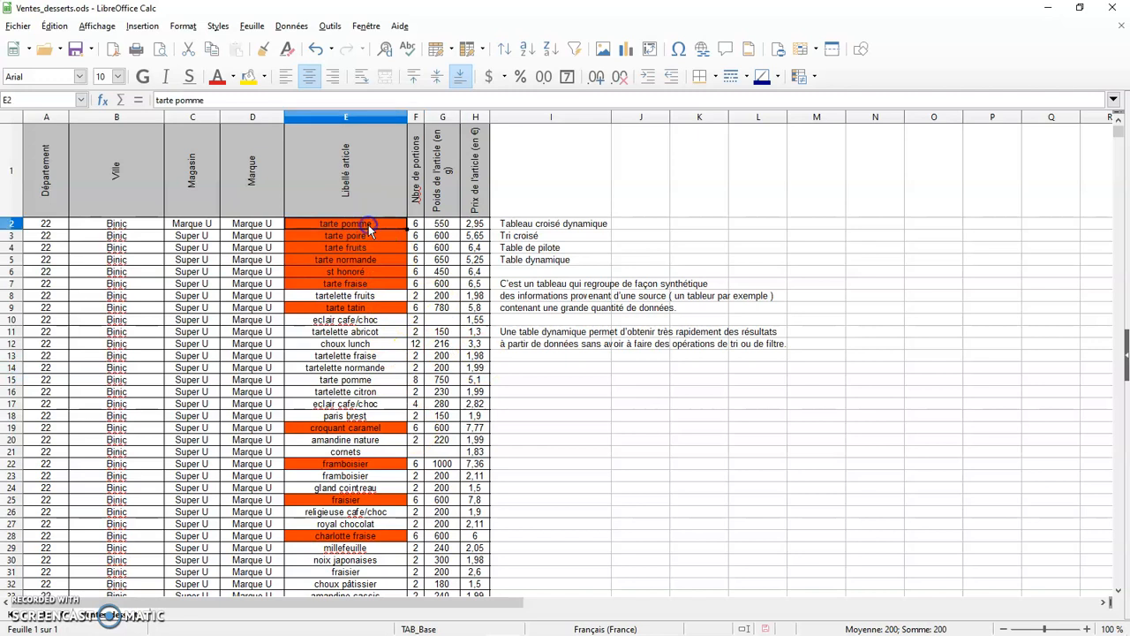
click(183, 25)
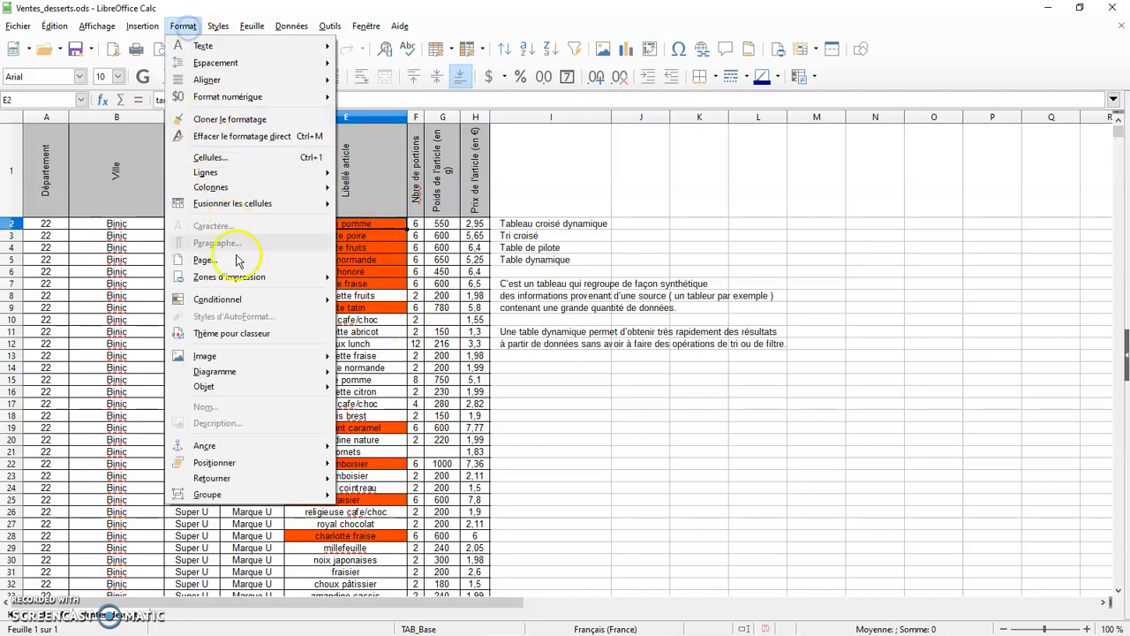
mouse_move(243, 300)
click(398, 384)
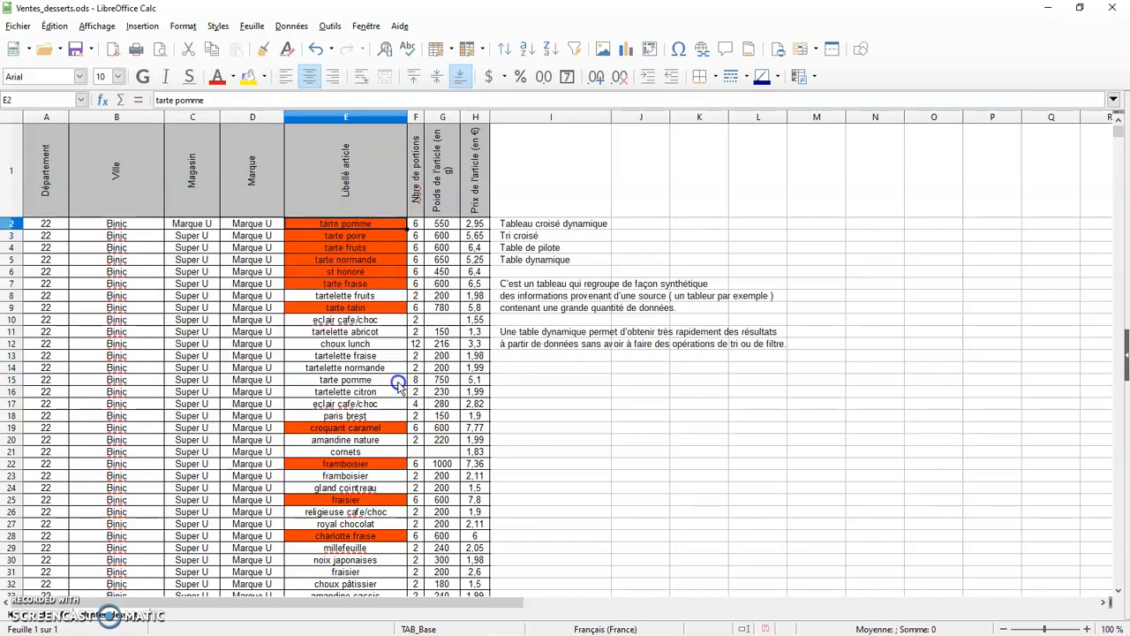
drag(550, 113, 863, 161)
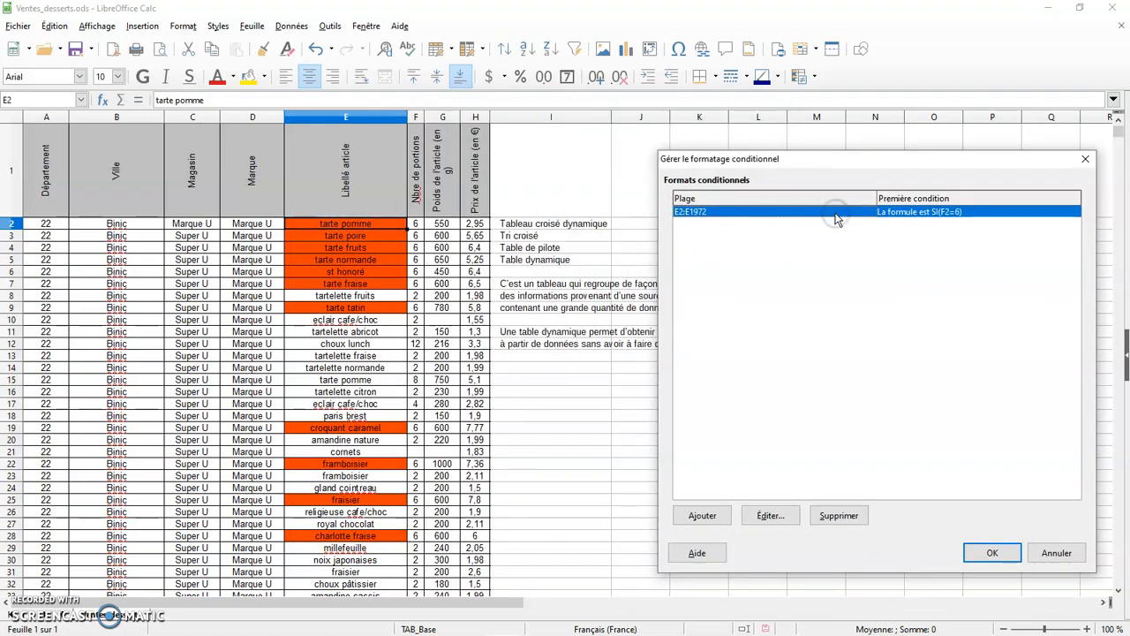
click(771, 515)
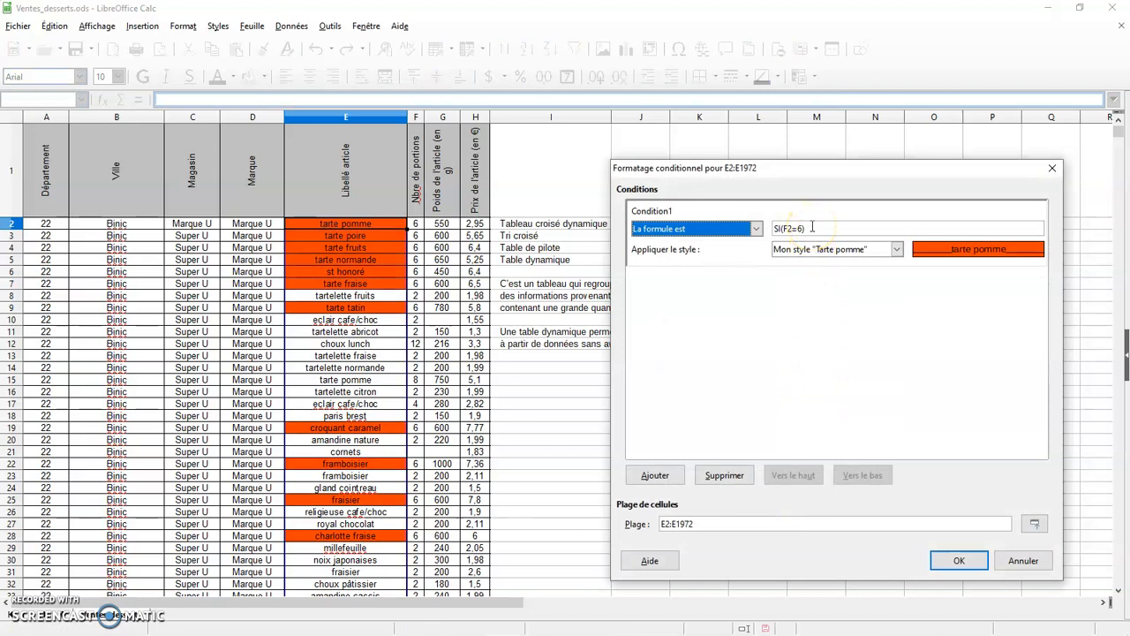
click(810, 227)
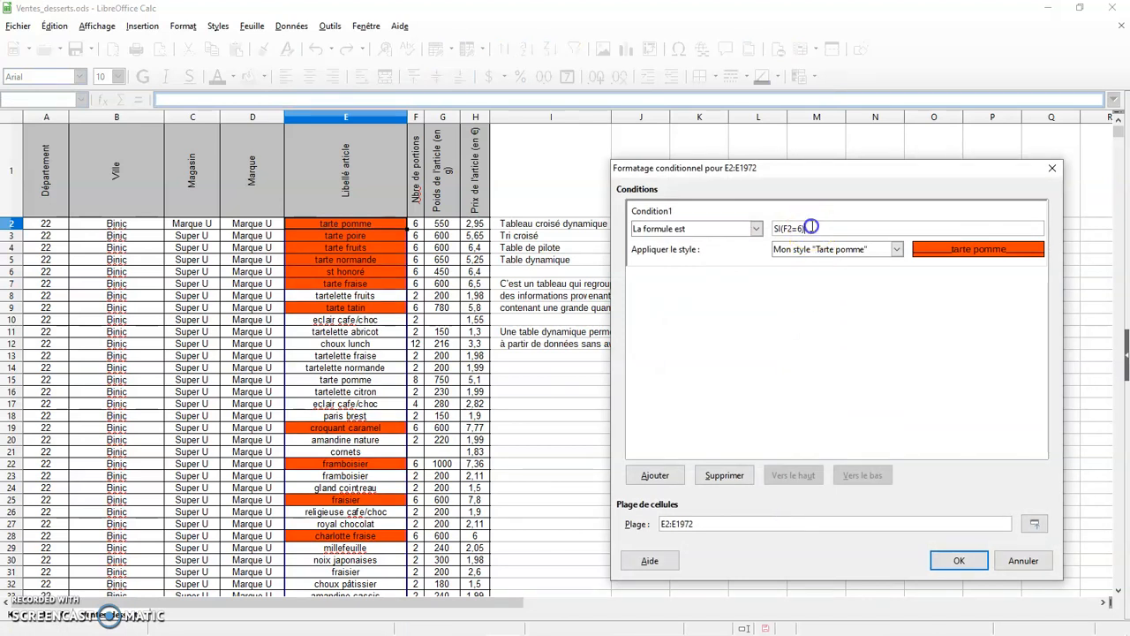
drag(811, 227, 773, 227)
key(Delete)
click(808, 227)
text(G2=600))
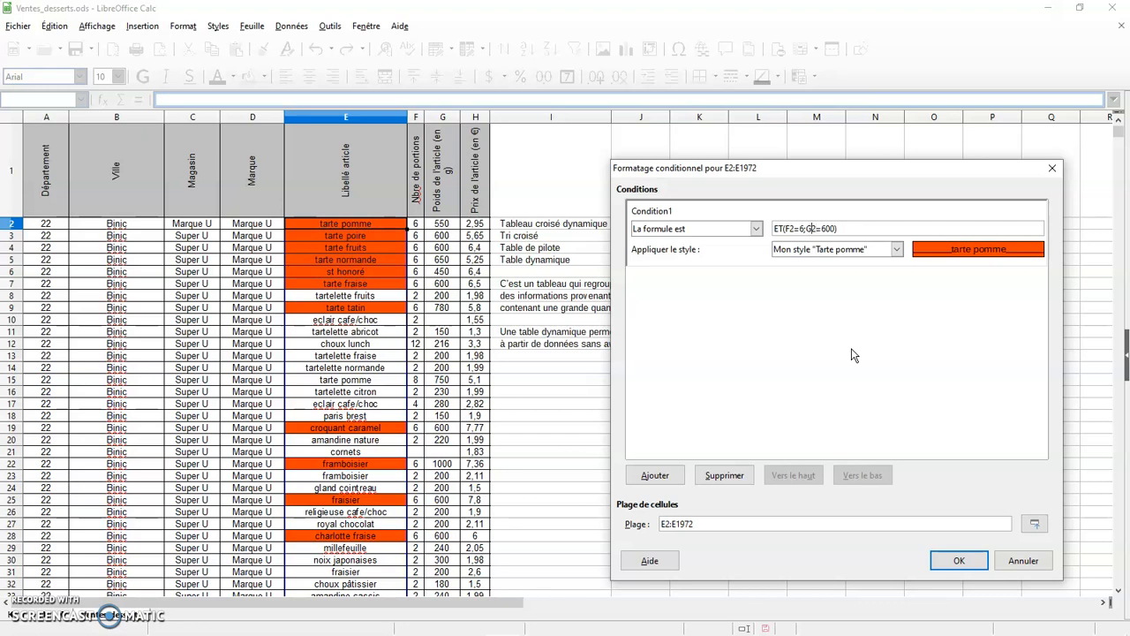
Wrap the condition in an SI function as SI(ET(F2=6;G2=600)) and apply the modified conditional format.
key(Home)
text(SI()
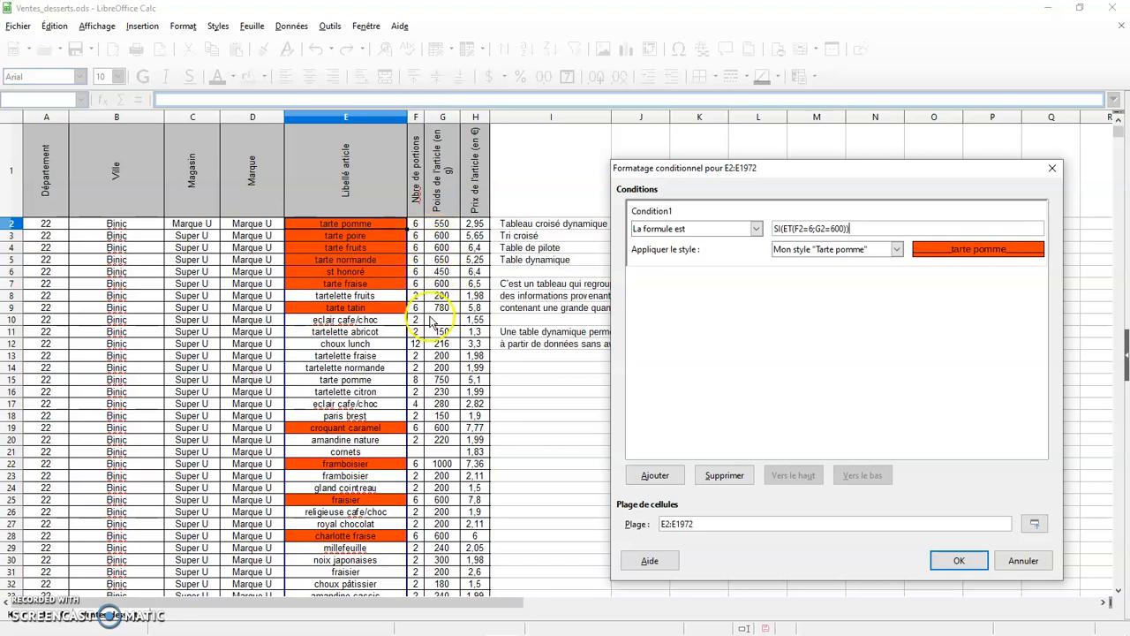
click(953, 560)
click(700, 506)
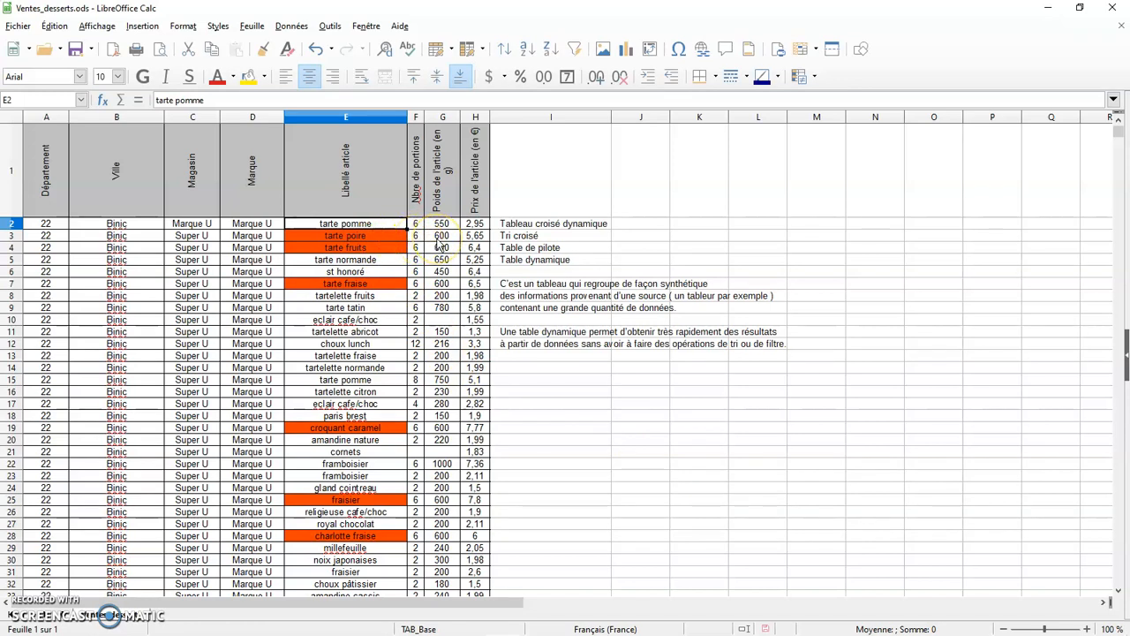
click(622, 409)
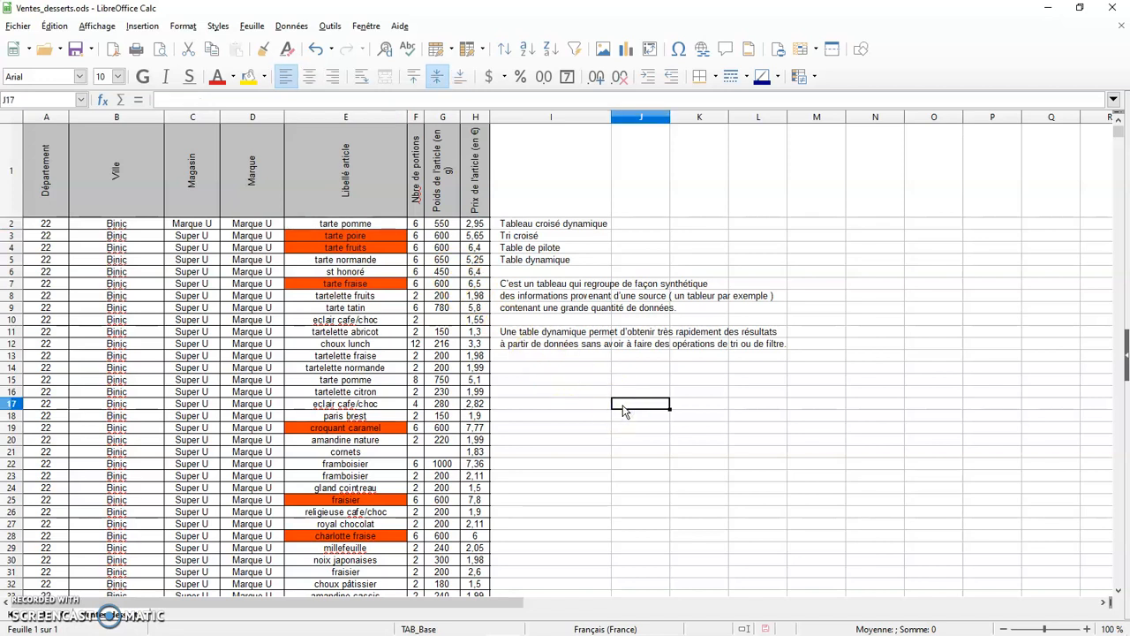